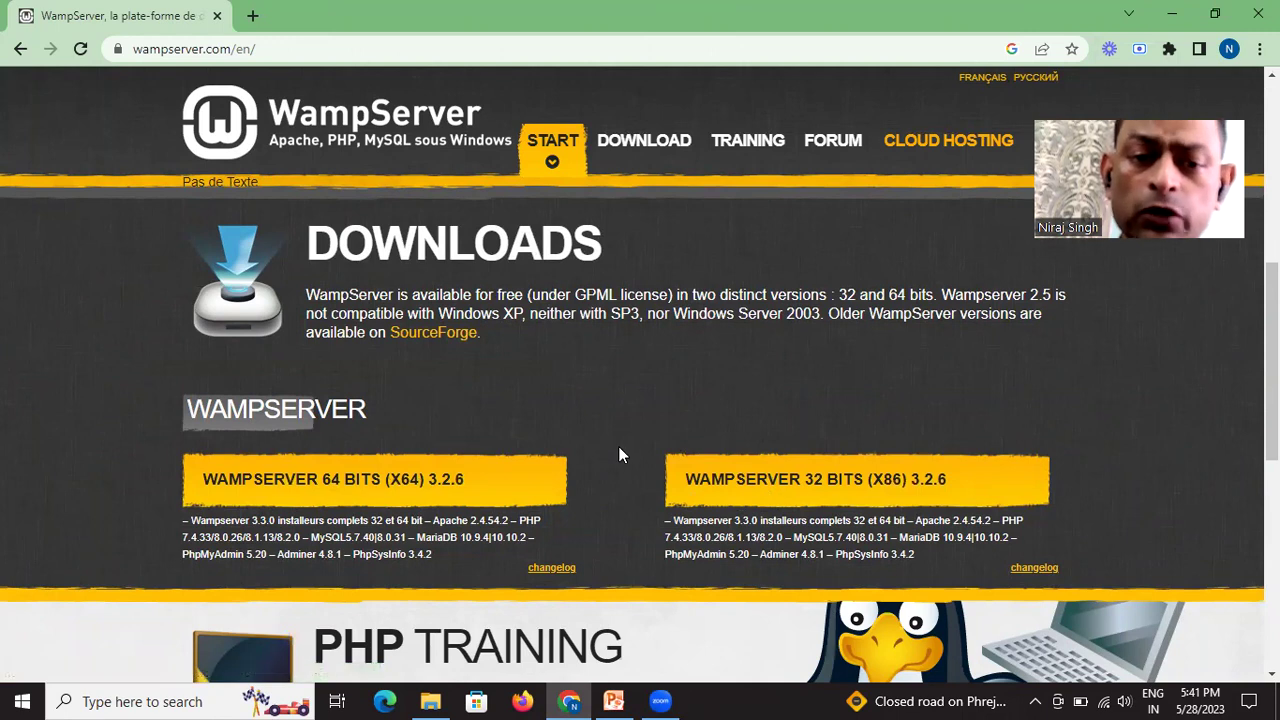
Step: Open the WampServer 64 BITS (X64) 3.2.6 download form and examine its fields, country and function choices, and warnings
left_click(405, 483)
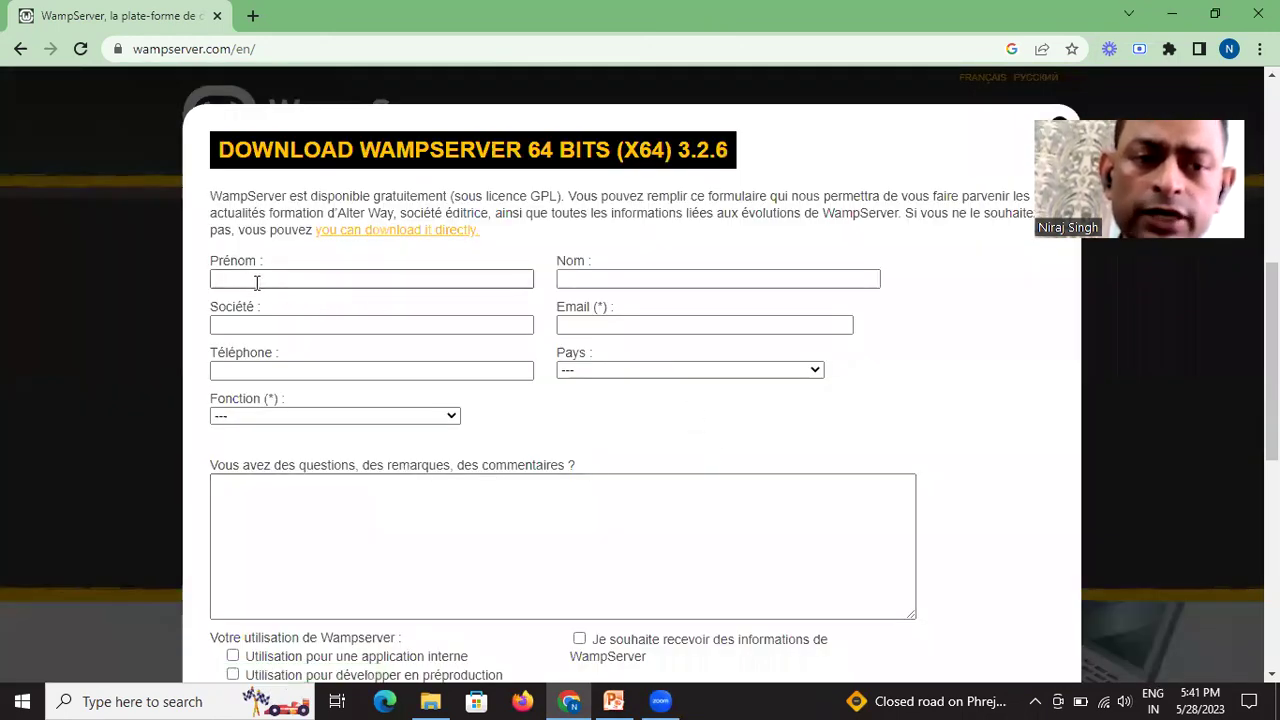
left_click(575, 276)
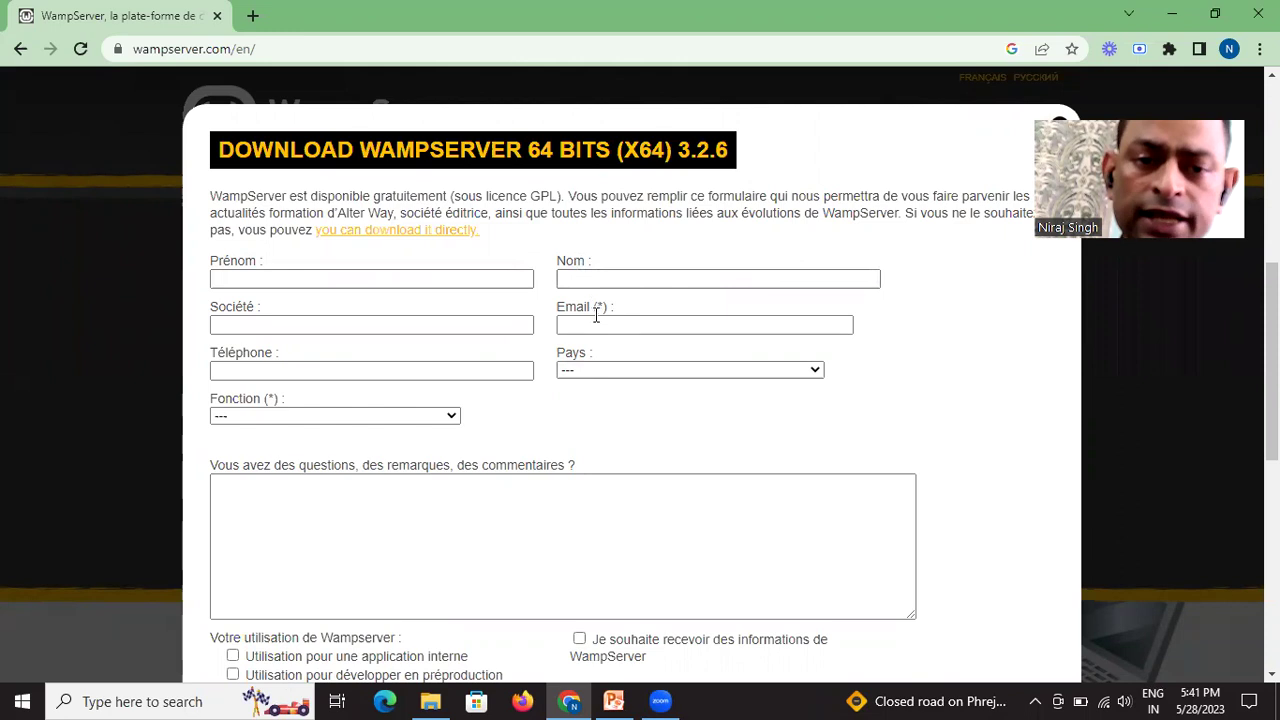
left_click(756, 374)
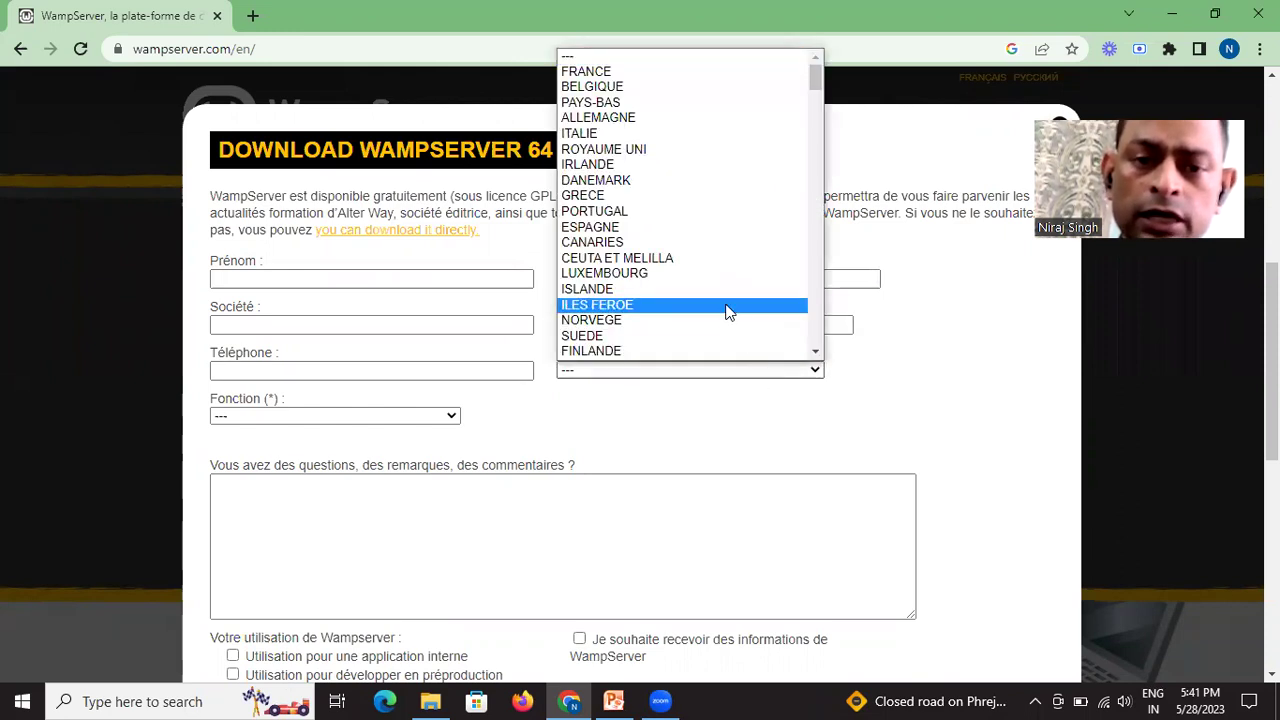
left_click(924, 396)
left_click(437, 415)
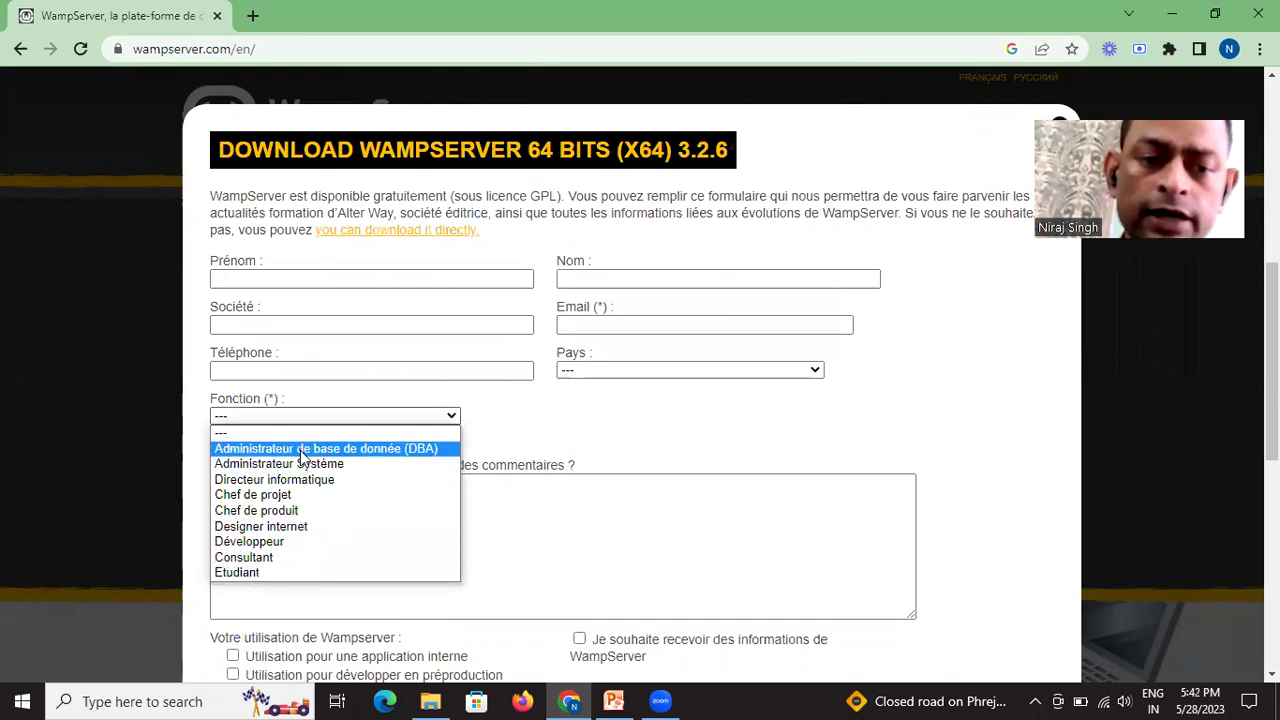
left_click(694, 443)
scroll(607, 485, "down", 1)
scroll(607, 485, "down", 3)
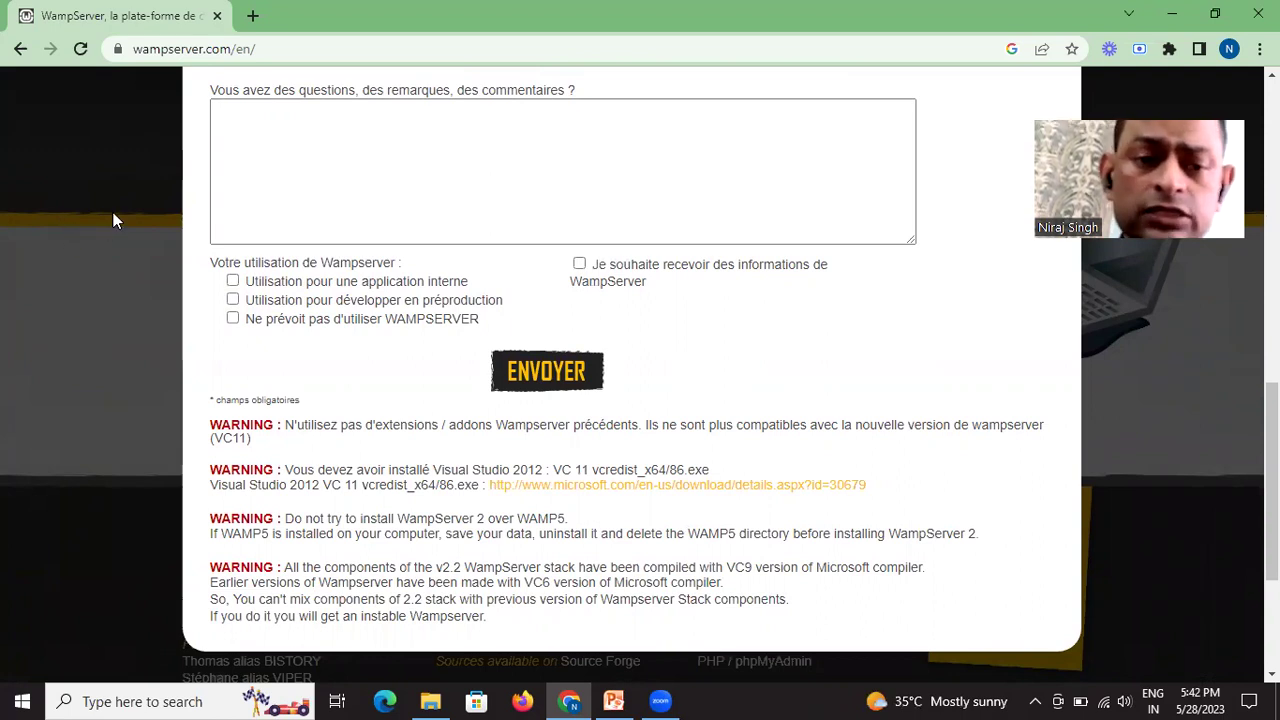
Step: Copy the WampServer page address and replace the link on the "Download WAMP" slide in PowerPoint with it
left_click(269, 52)
key("ctrl+c")
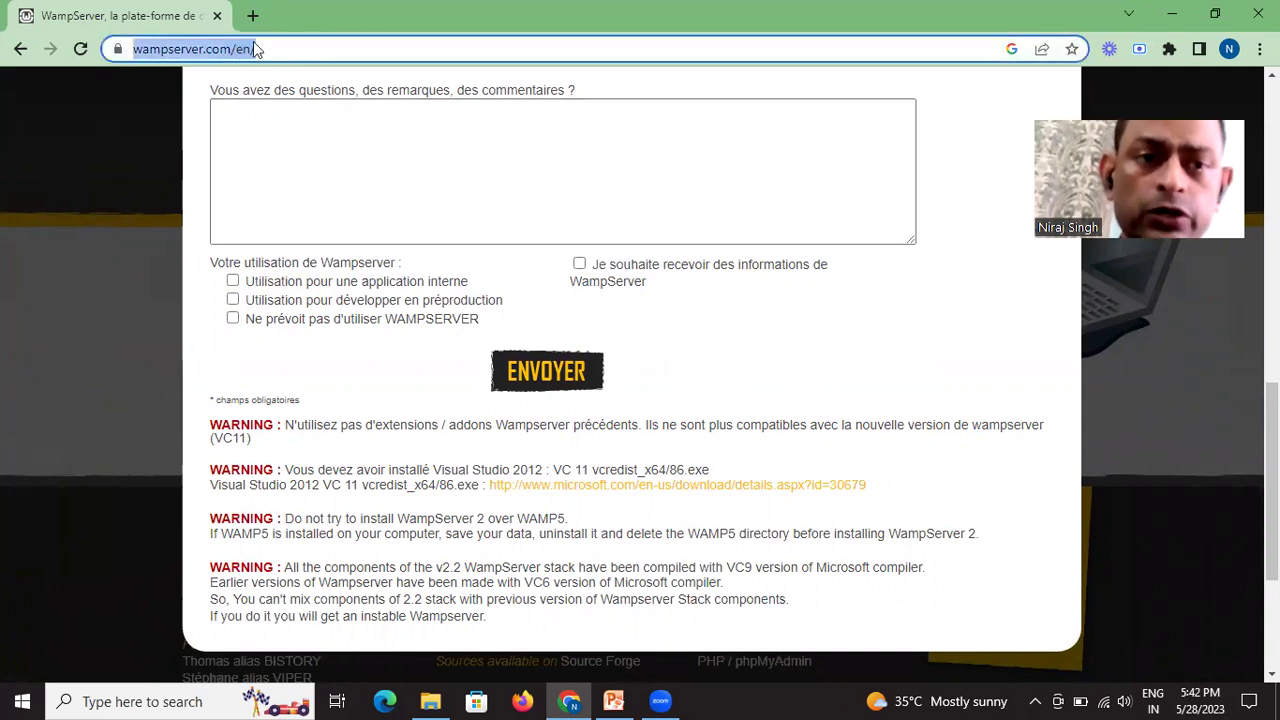
left_click(613, 700)
left_click(157, 435)
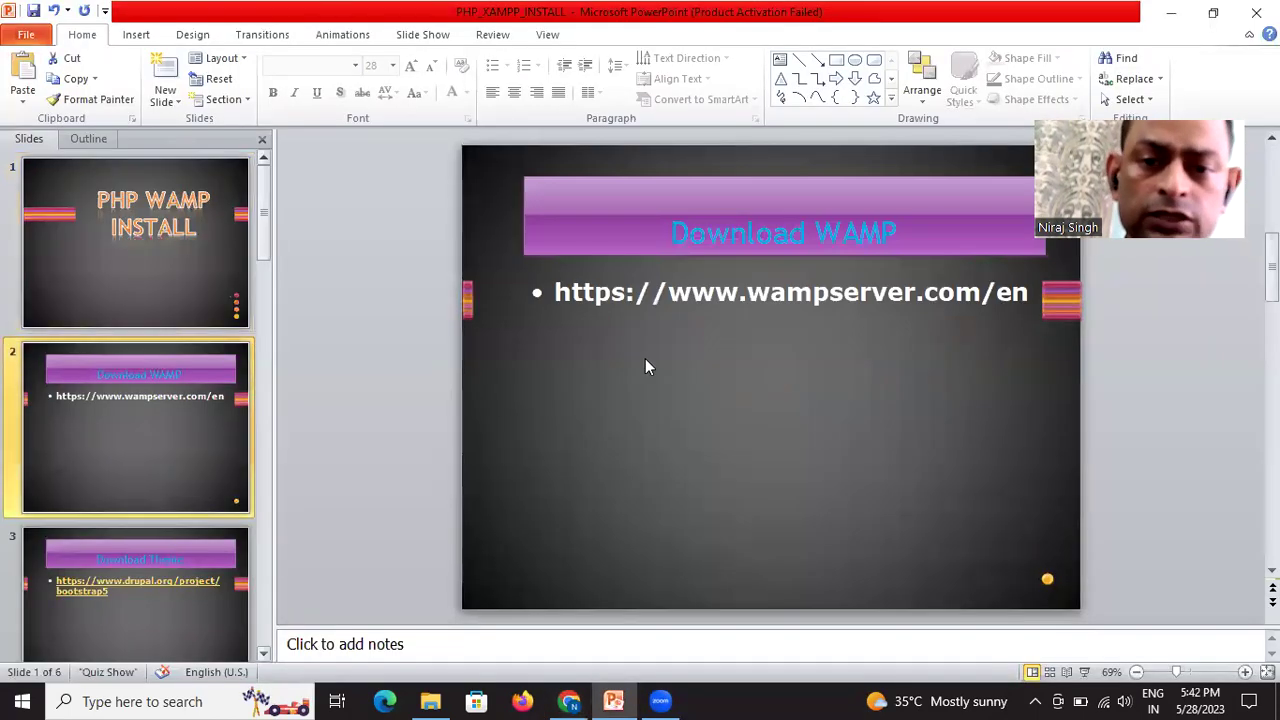
triple_click(662, 297)
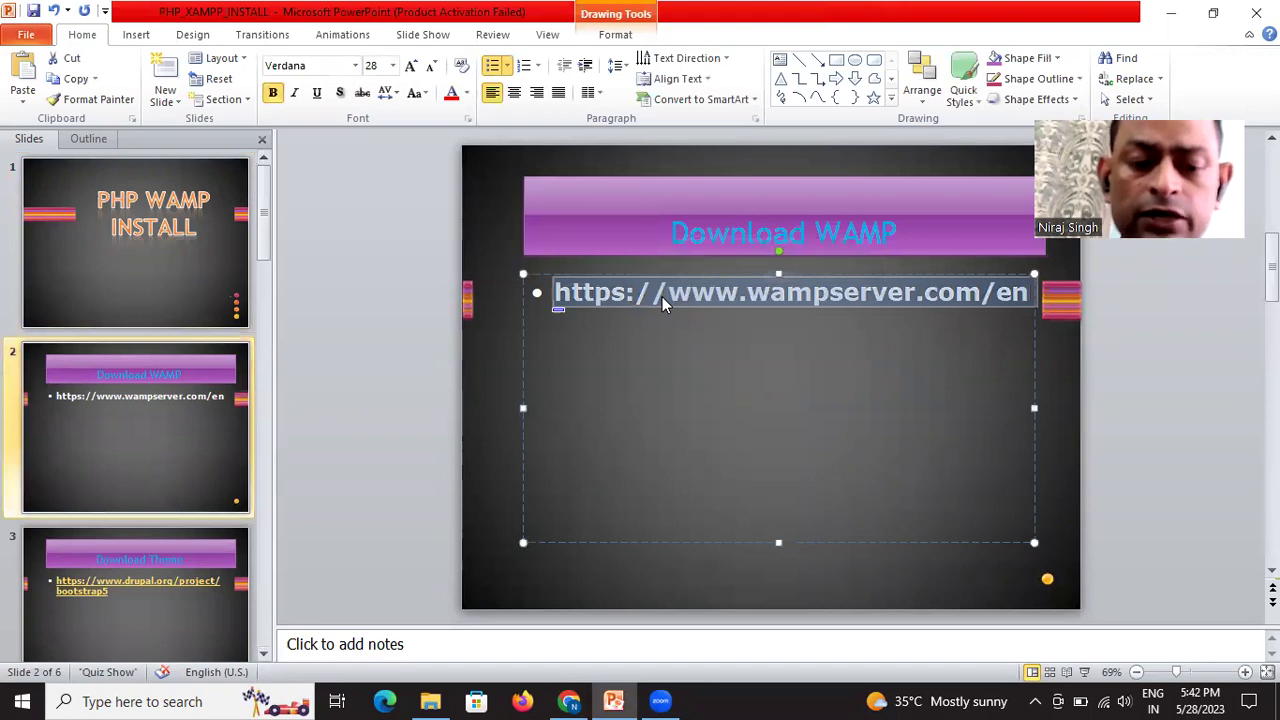
key("ctrl+v")
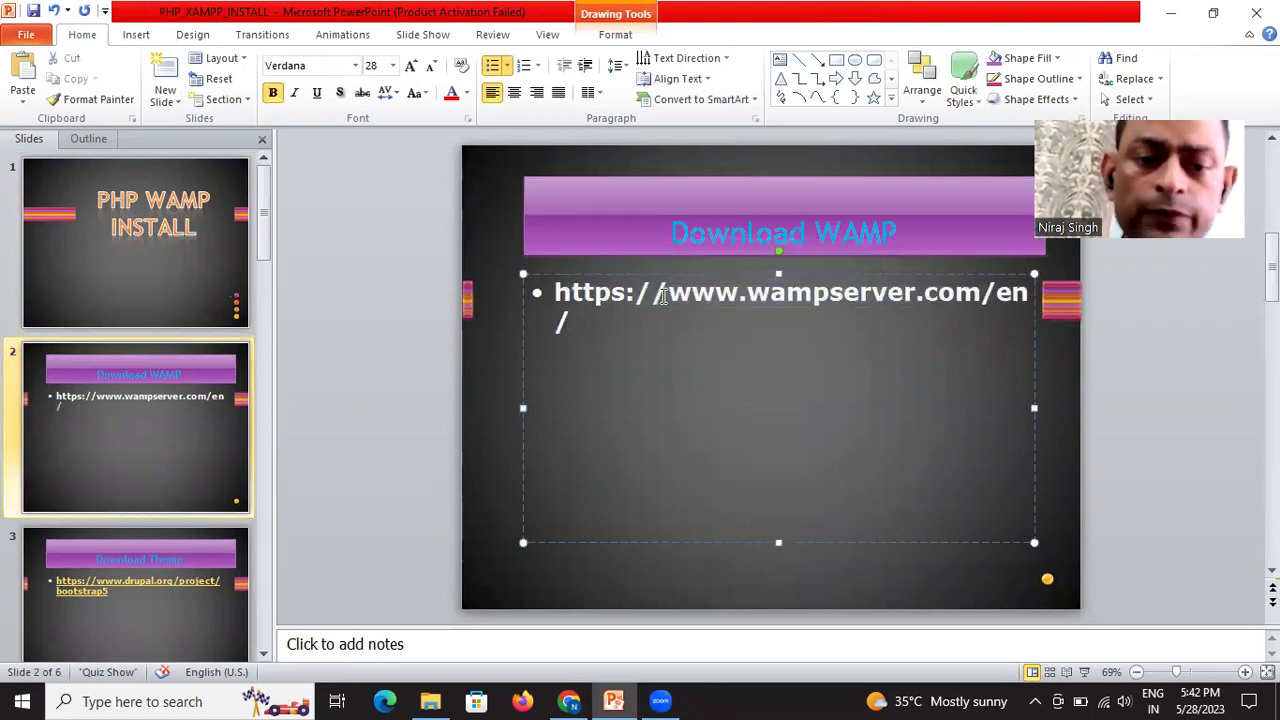
Step: Switch to the Downloads folder in File Explorer and launch the wampserver3.3.0_x64 installer with English as the setup language
mouse_move(432, 700)
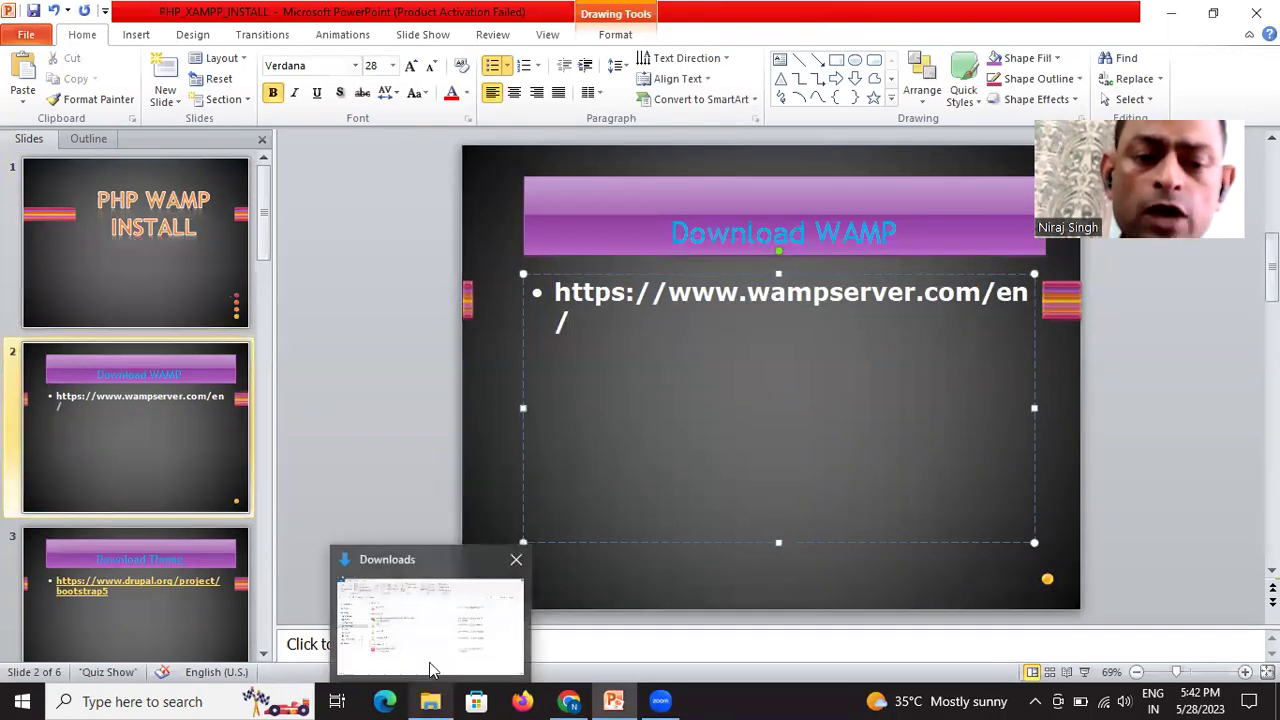
left_click(432, 666)
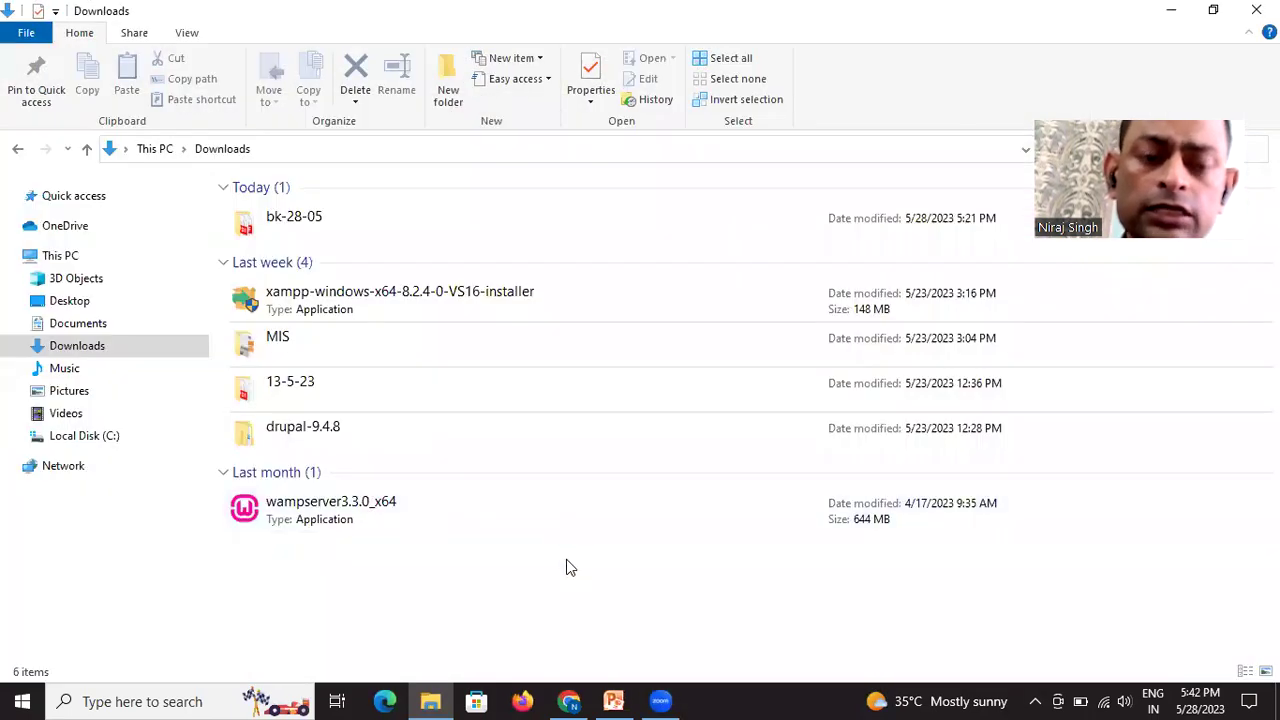
left_click(320, 514)
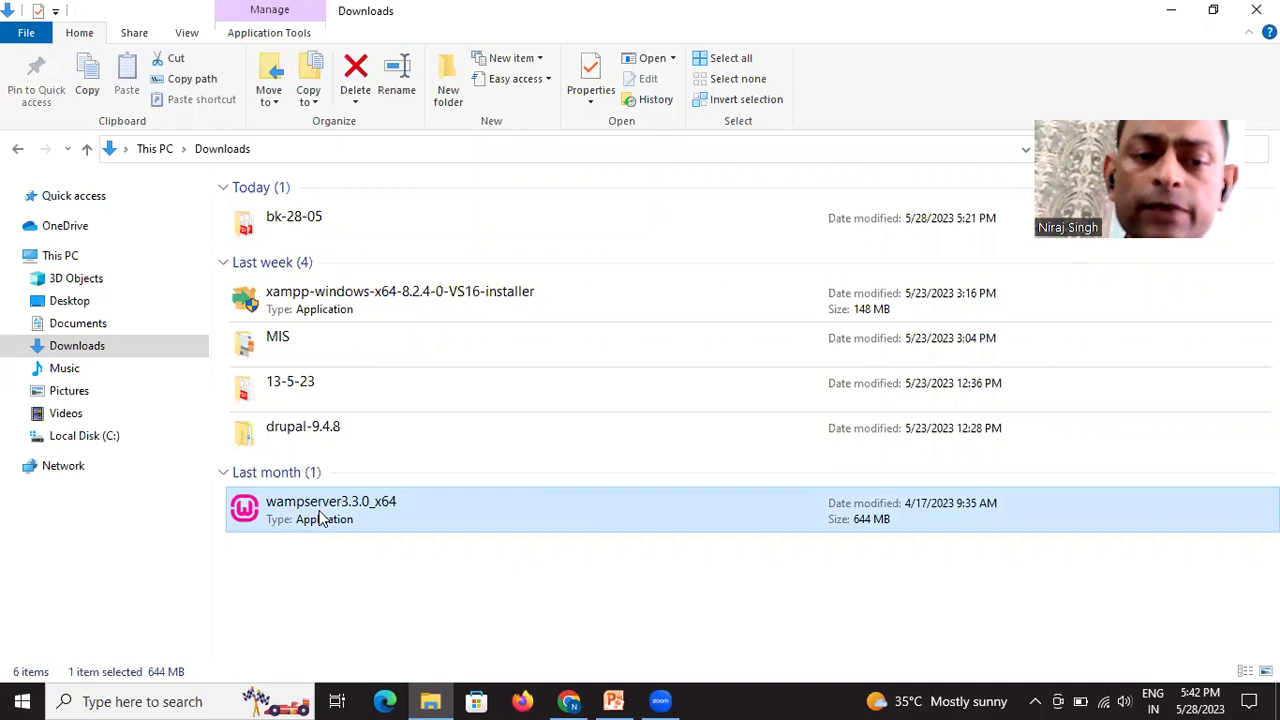
double_click(320, 514)
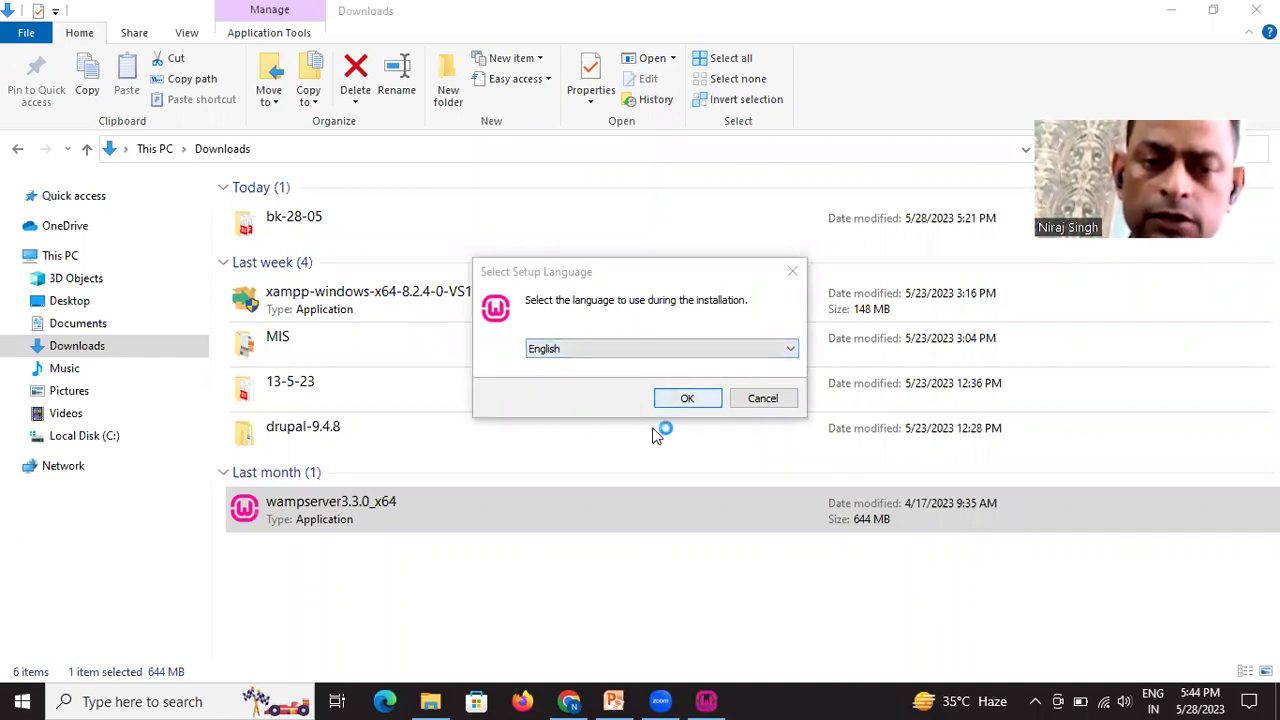
left_click(699, 406)
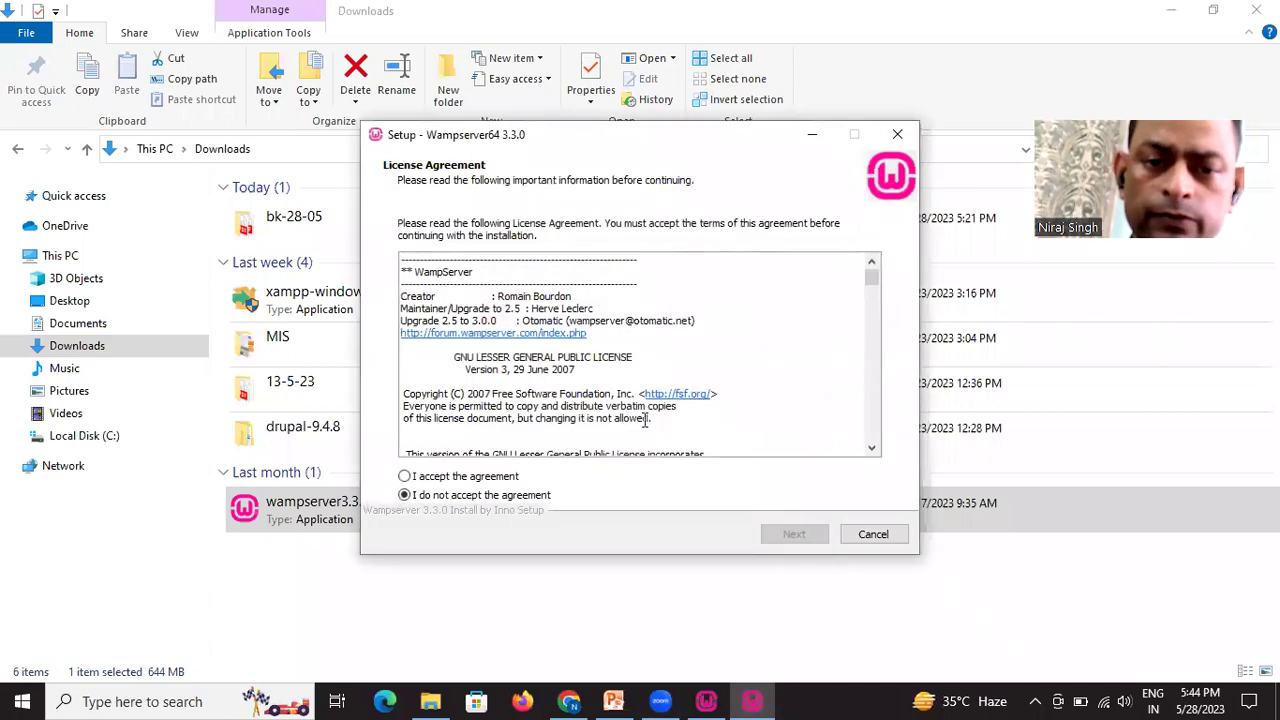
Step: Accept the license agreement and install Wampserver64 to c:\wamp64 with the default components and the Wampserver64 Start Menu folder
left_click(405, 477)
left_click(790, 537)
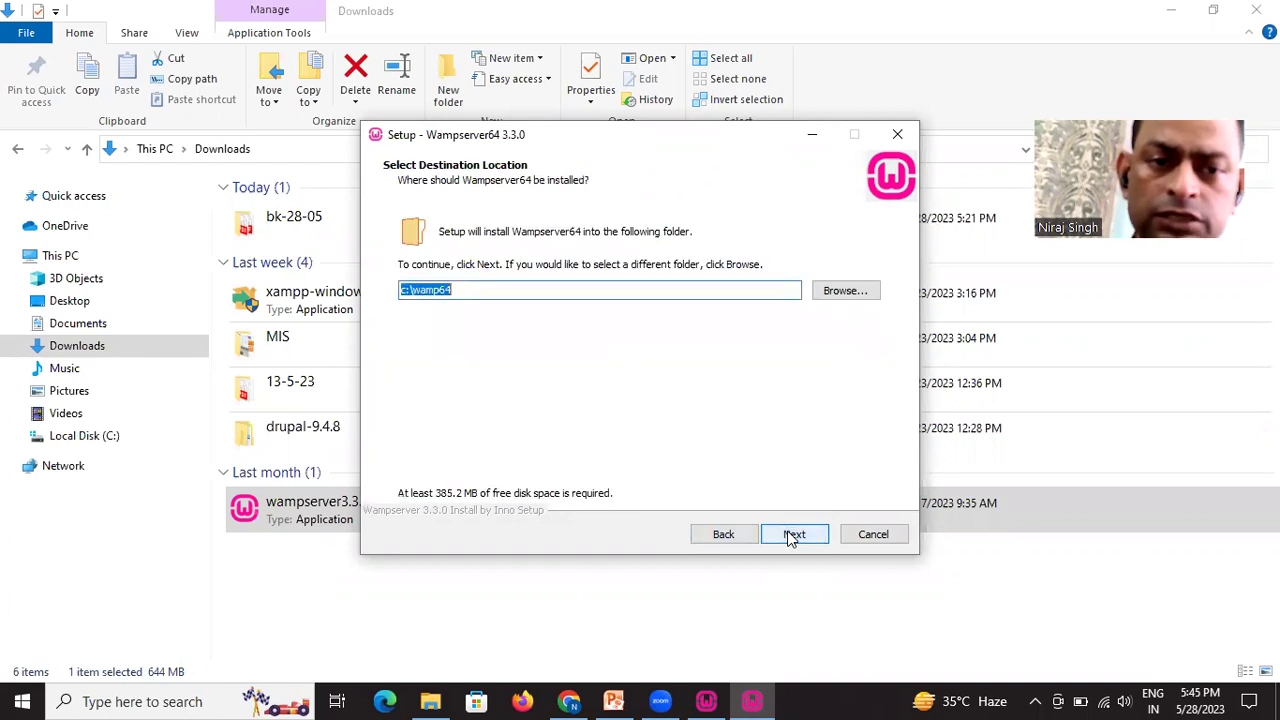
left_click(492, 289)
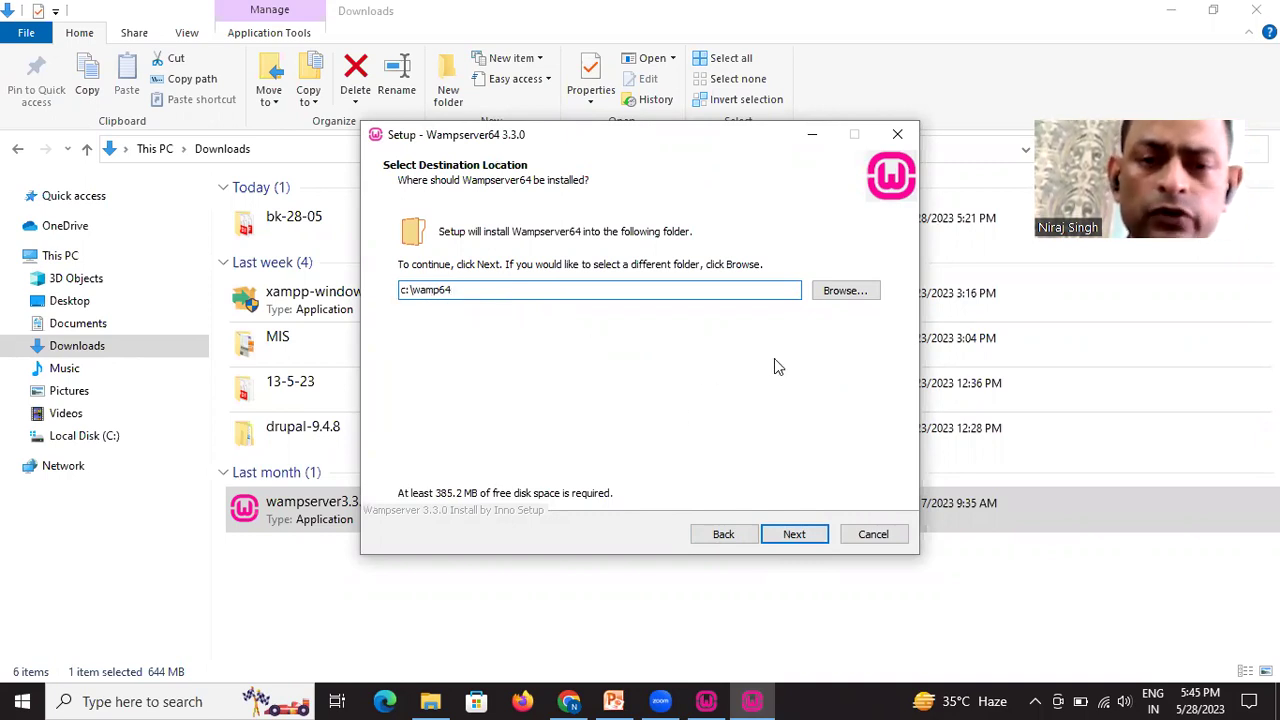
left_click(796, 535)
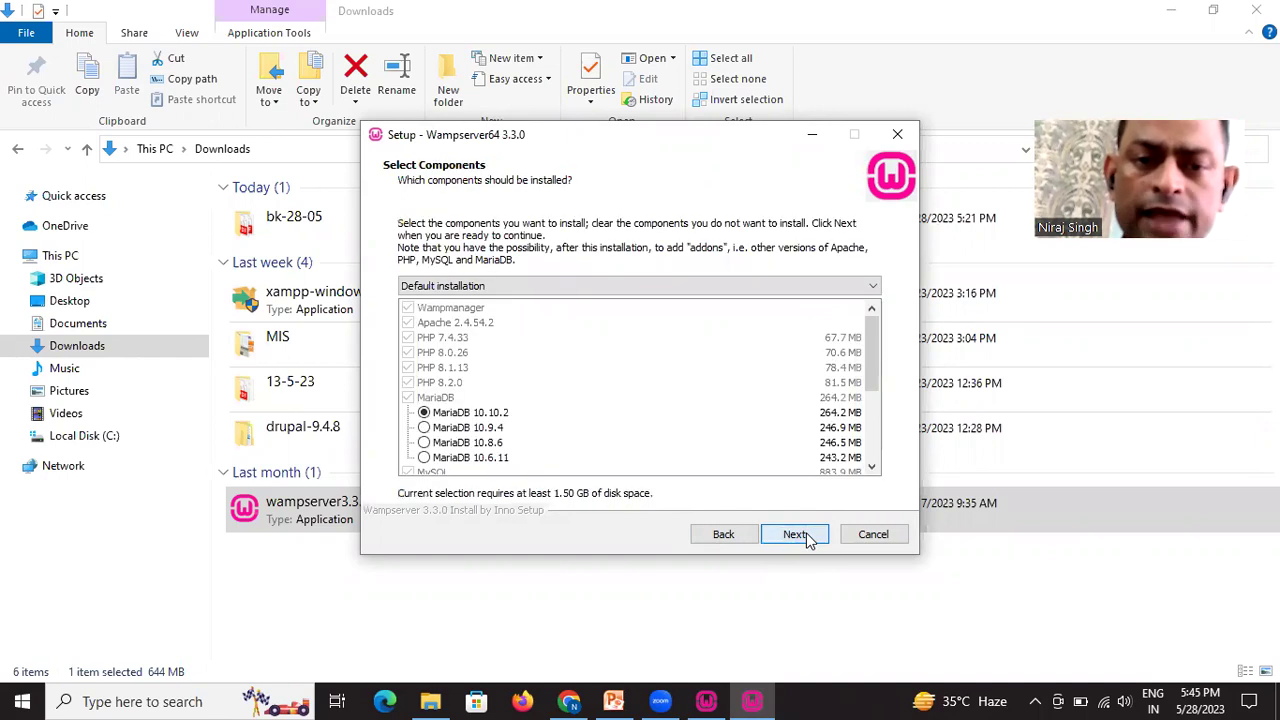
left_click(796, 535)
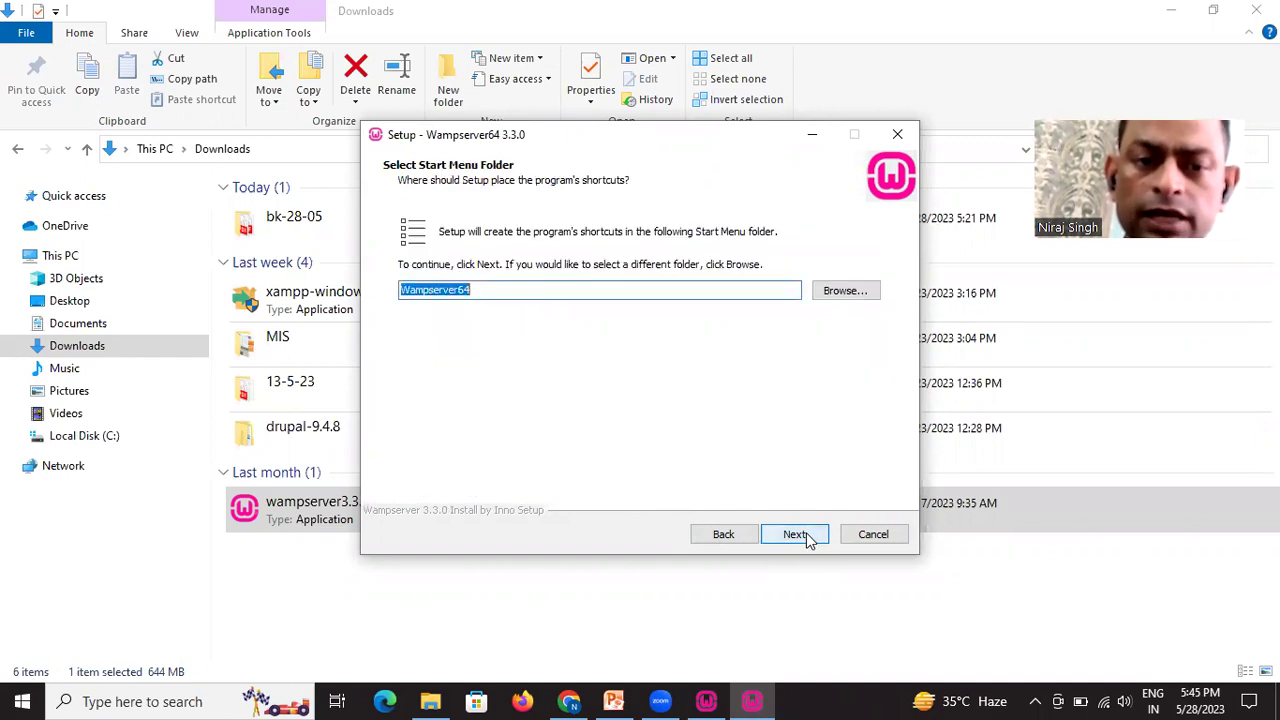
left_click(796, 535)
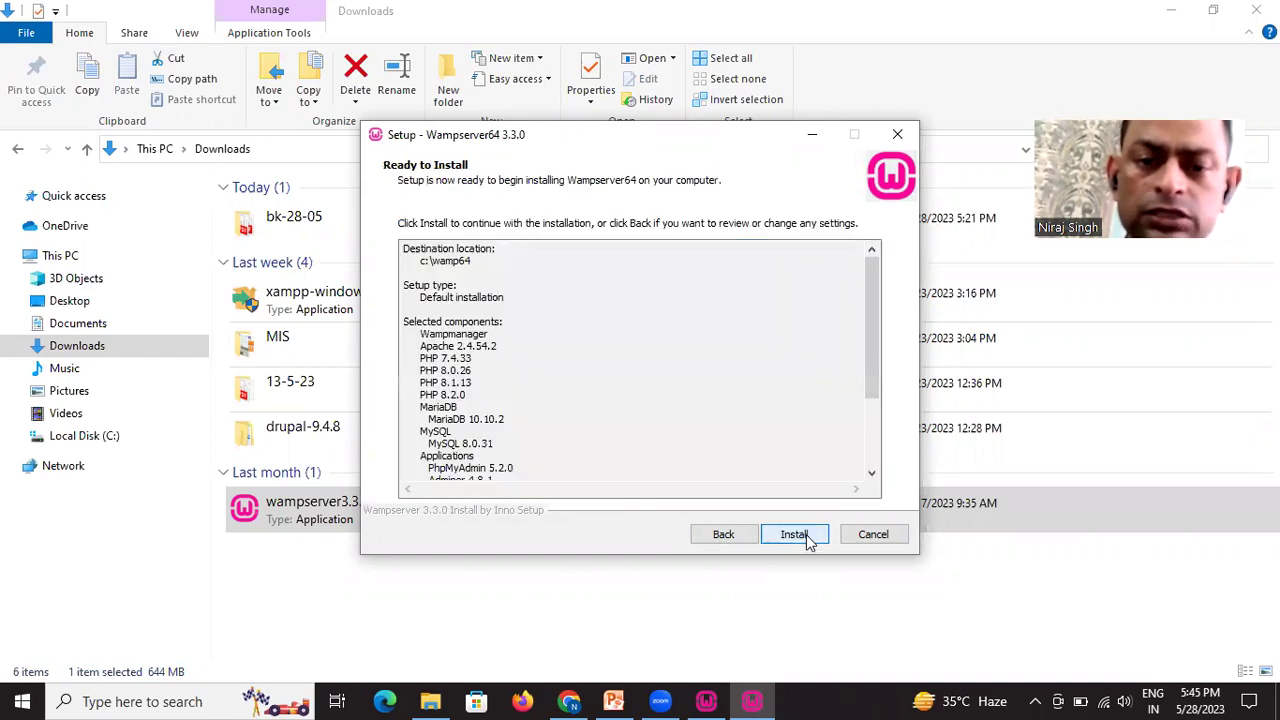
left_click(798, 535)
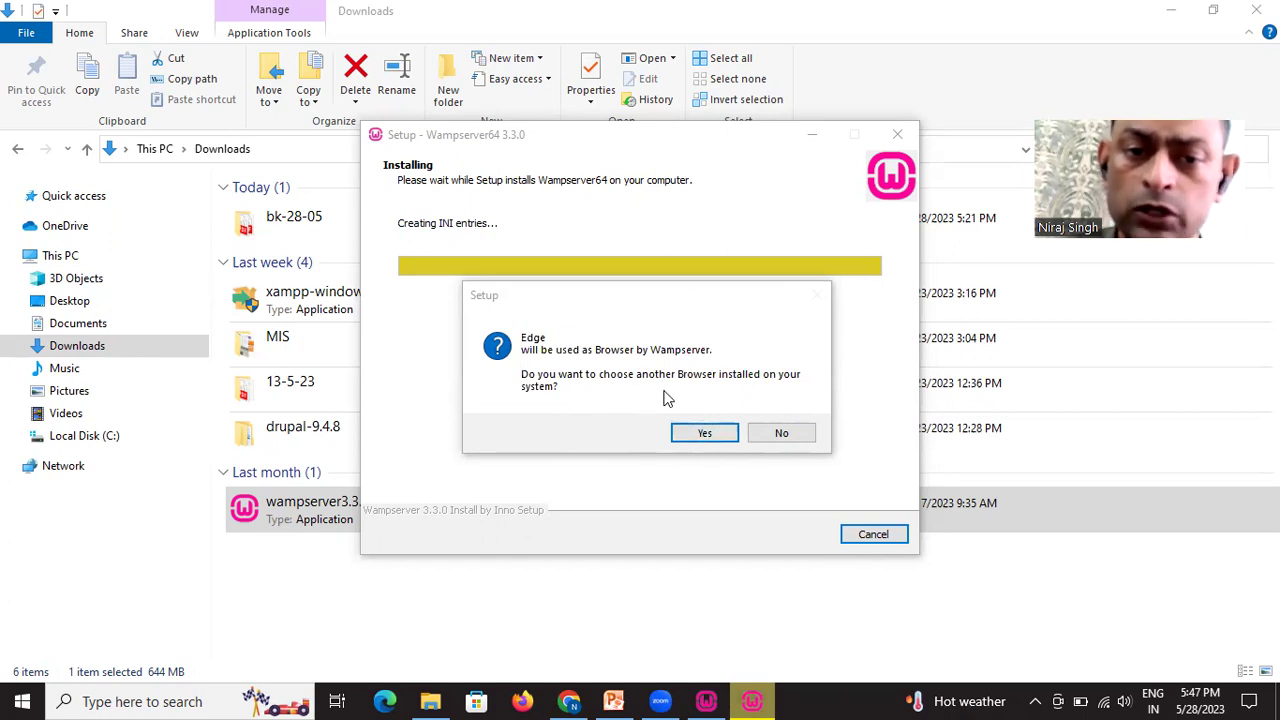
Step: Choose msedge as Wampserver's default browser and cancel the text editor selection to keep the default editor
left_click(708, 437)
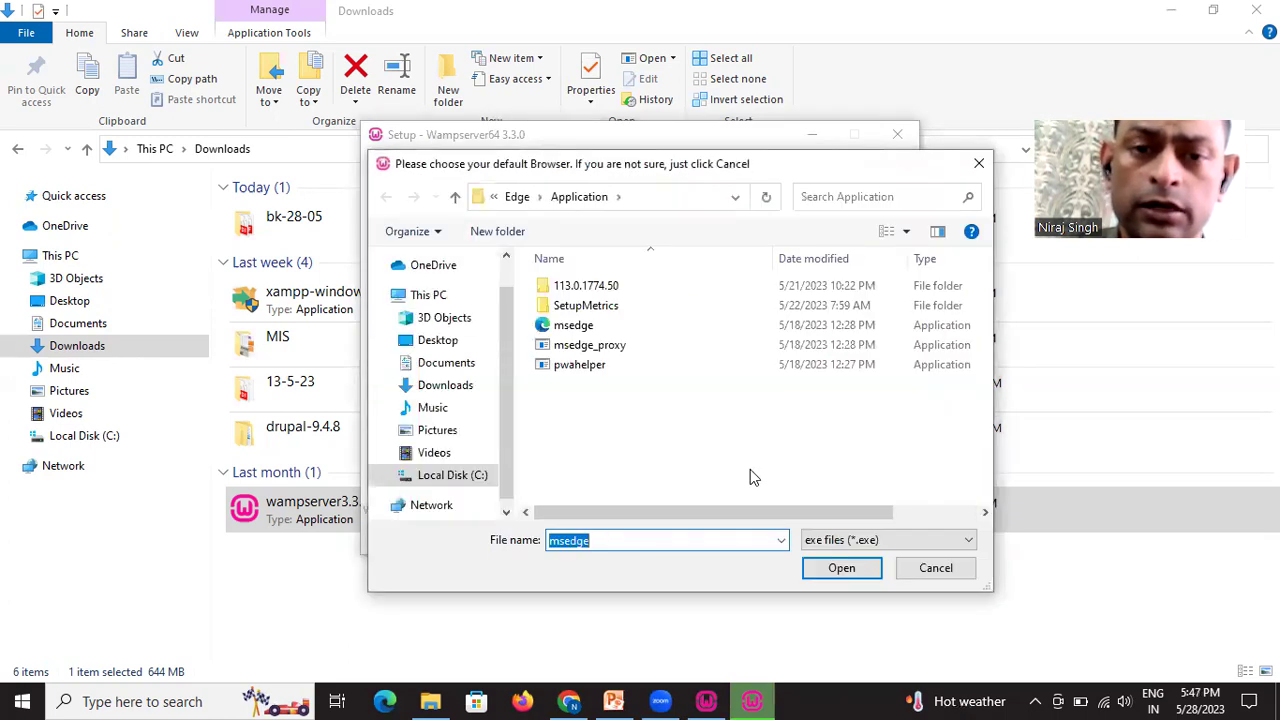
left_click(841, 568)
left_click(710, 434)
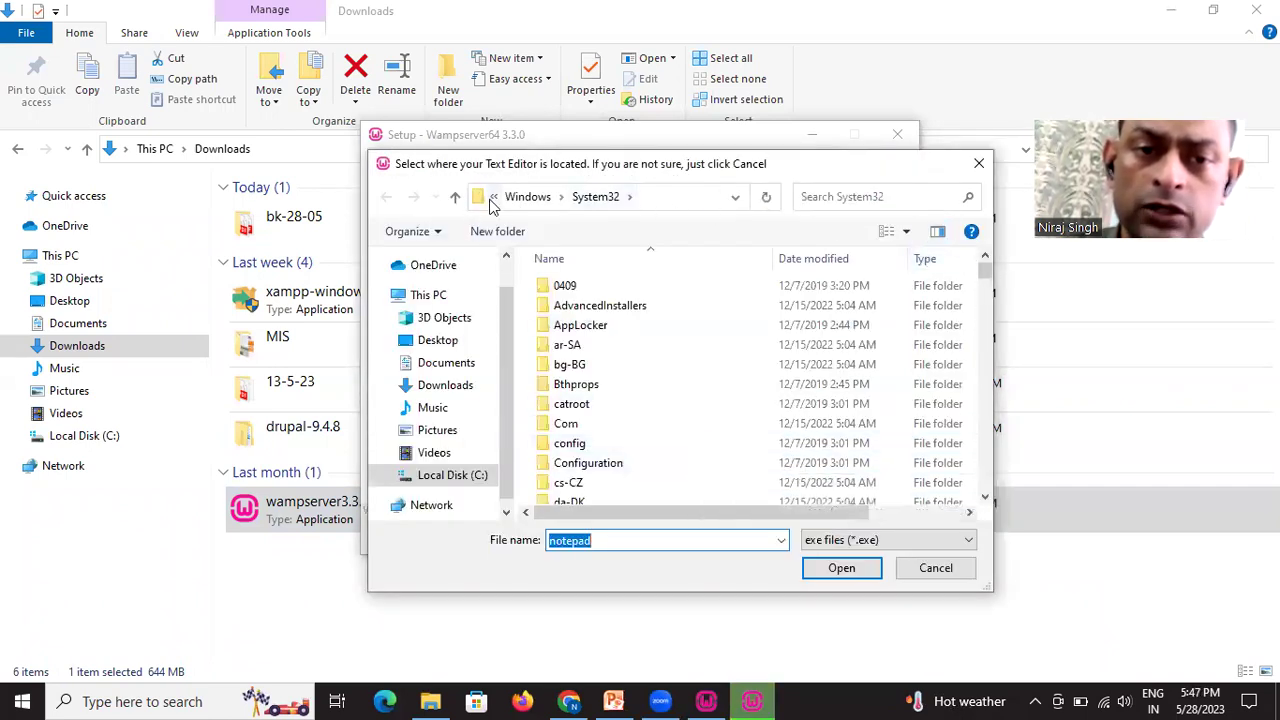
left_click(940, 568)
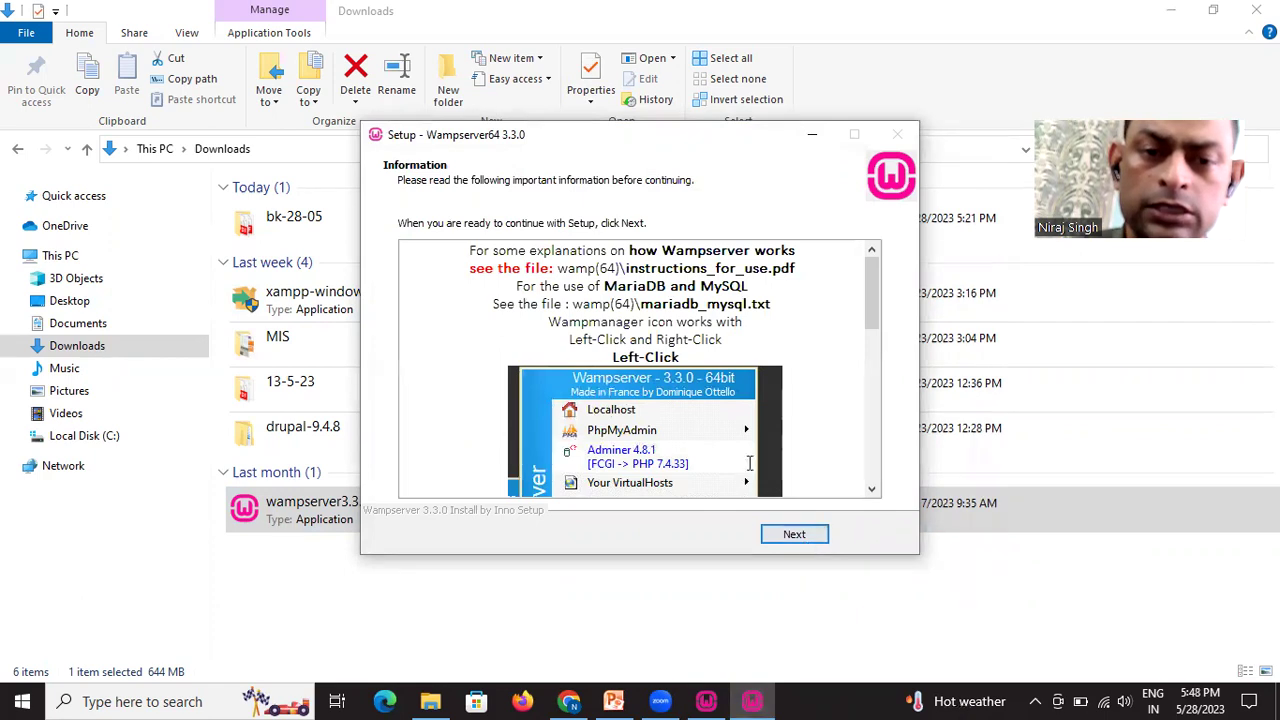
Step: Finish the Wampserver64 setup wizard and close the leftover Select Setup Language dialog and the Downloads window
left_click(812, 537)
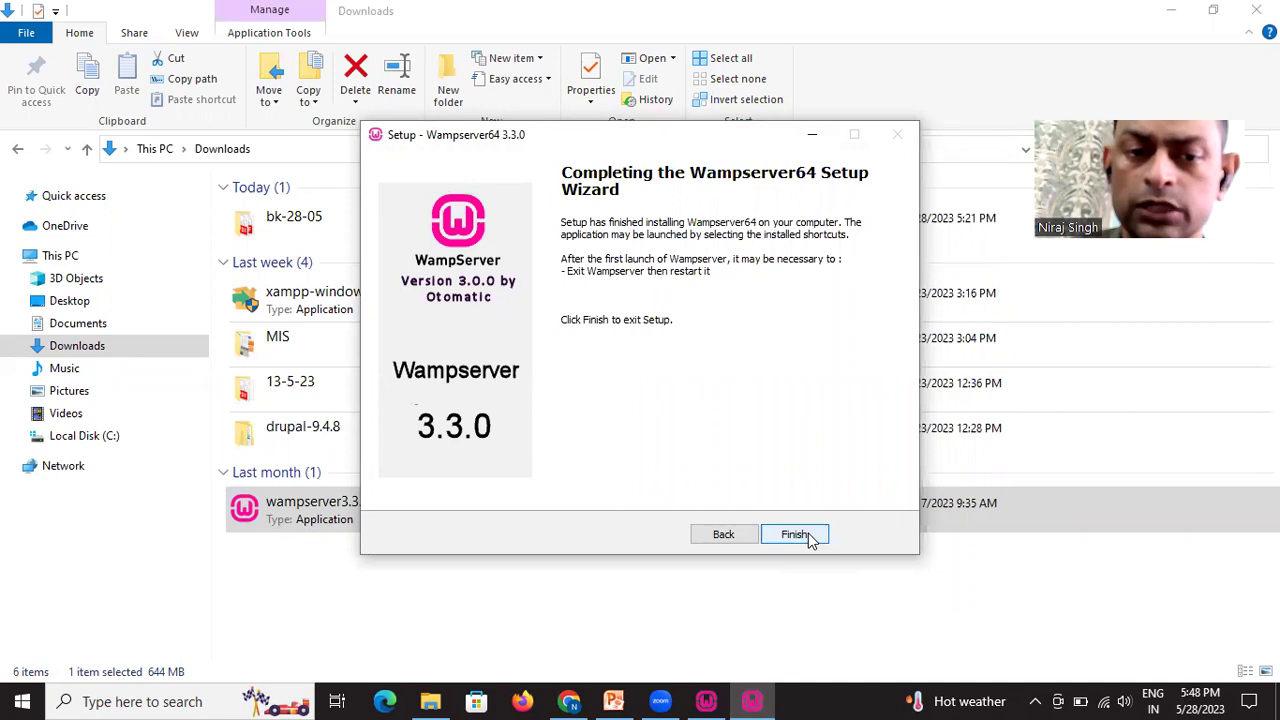
left_click(810, 536)
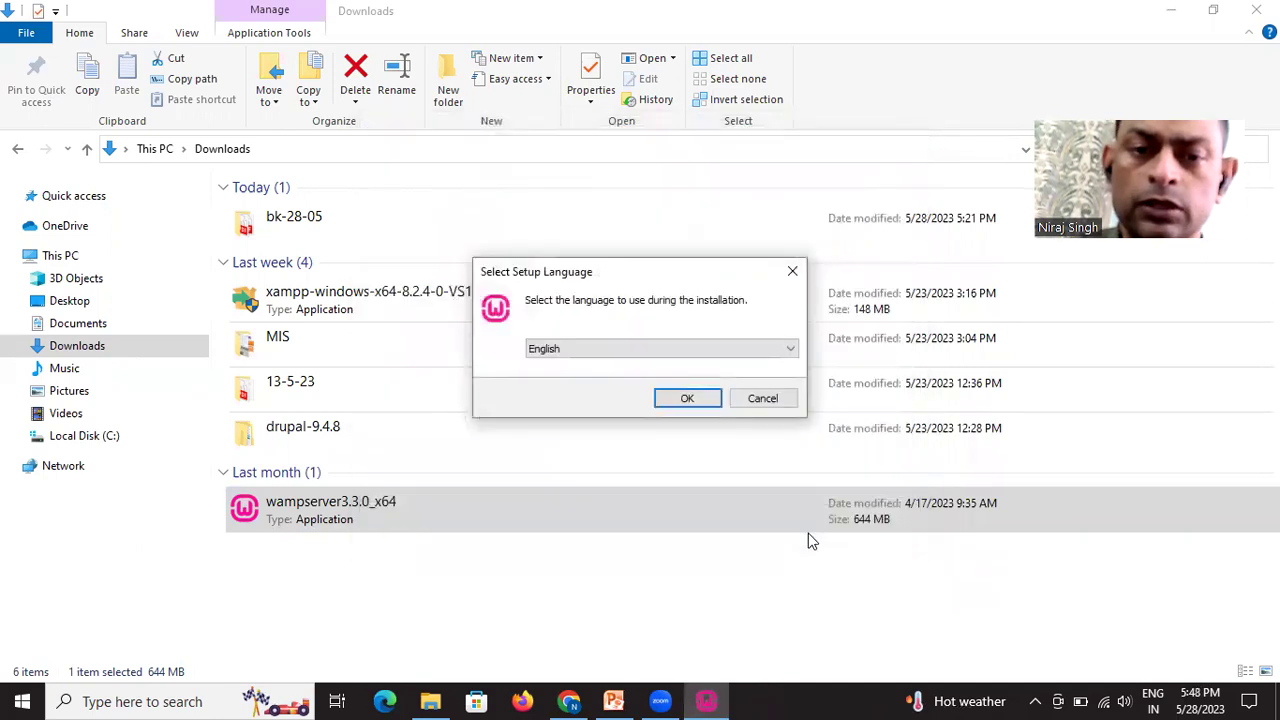
left_click(792, 271)
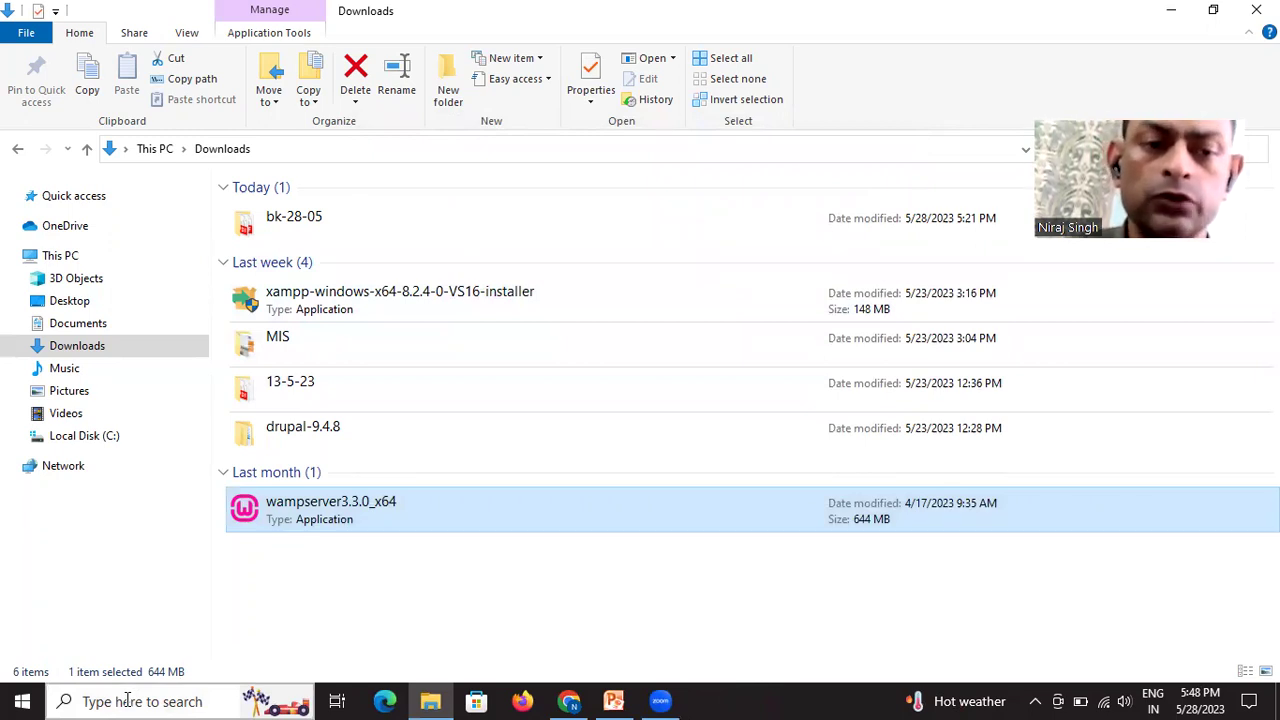
left_click(1254, 13)
Step: Search Windows for "wamp" and launch the Wampserver64 app, allowing it to run
left_click(110, 697)
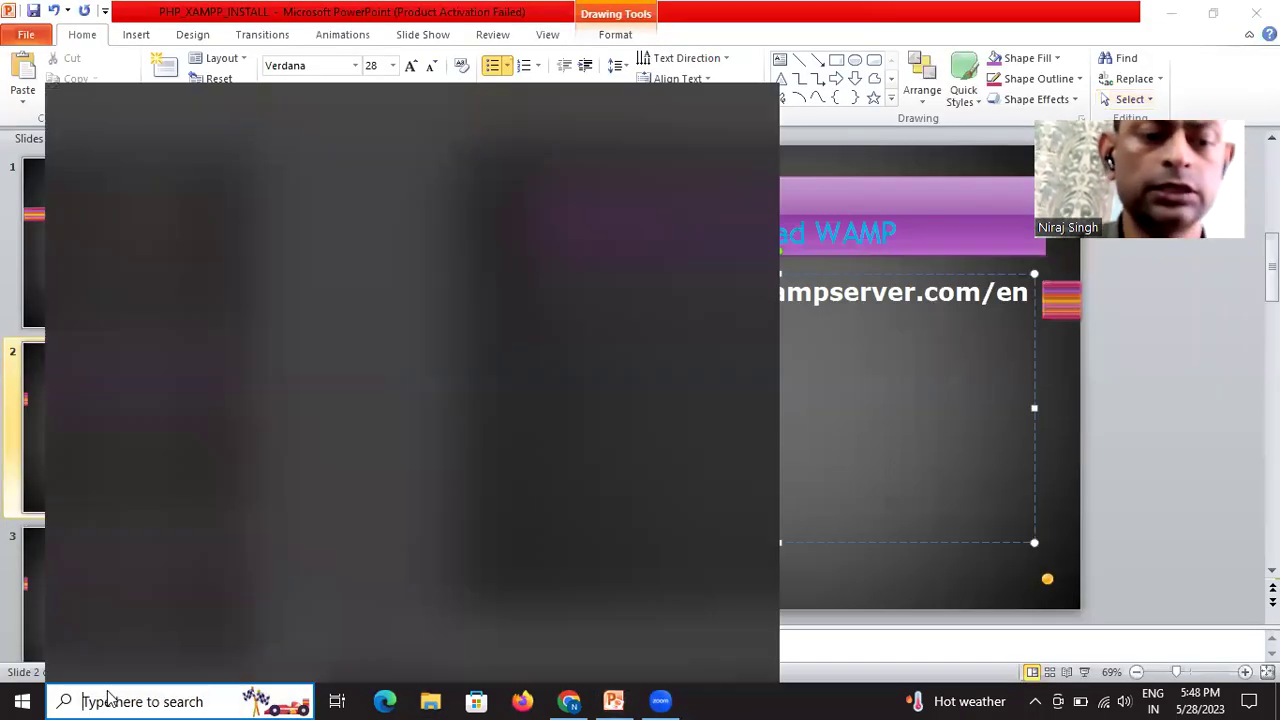
type("wamp")
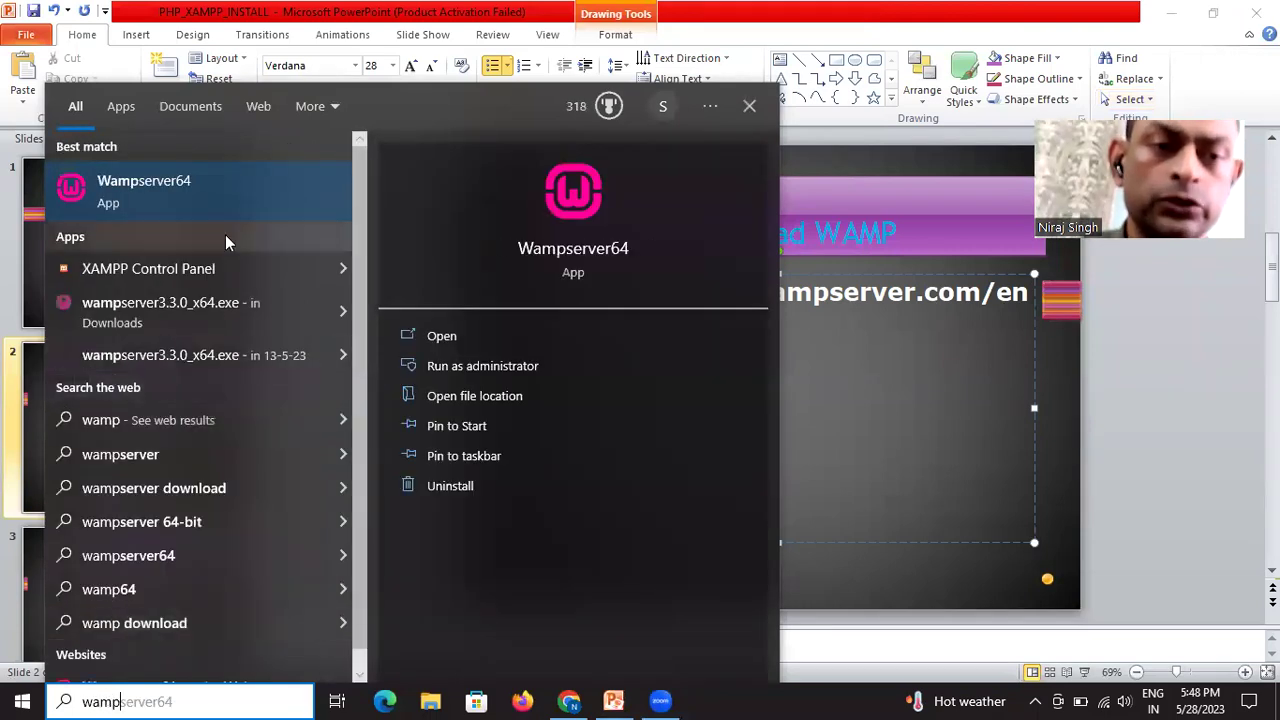
left_click(448, 337)
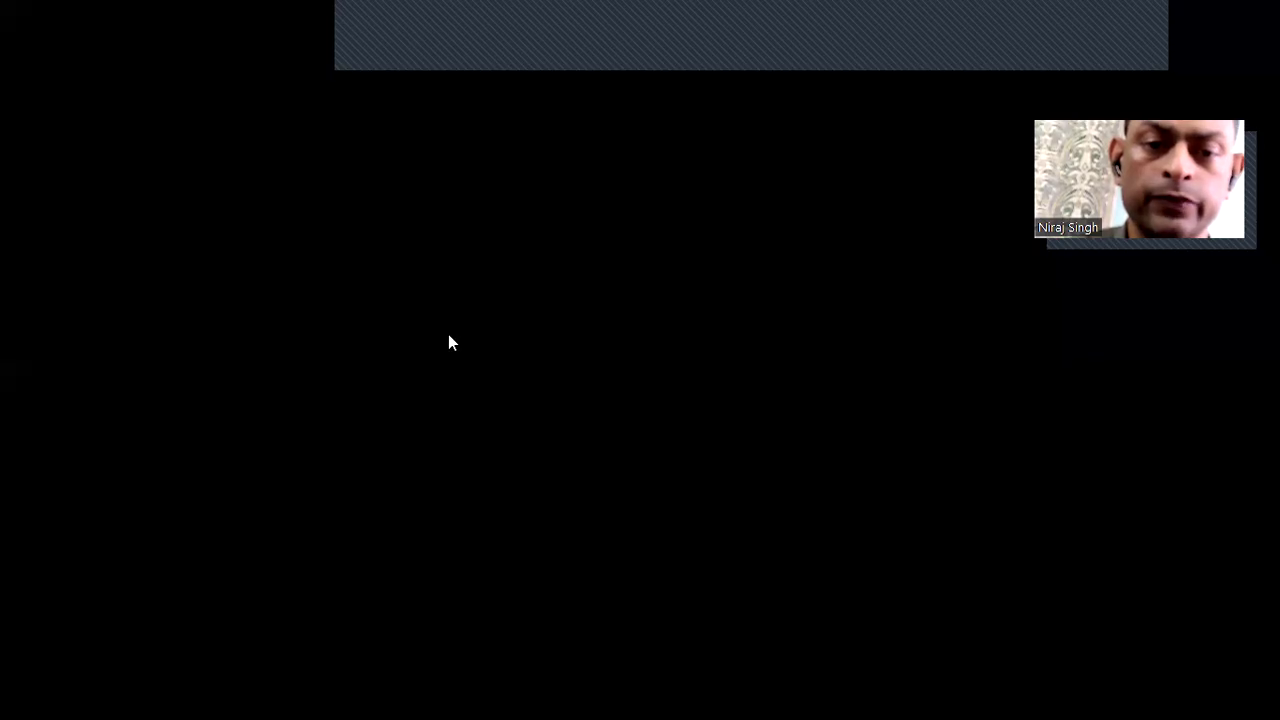
left_click(532, 480)
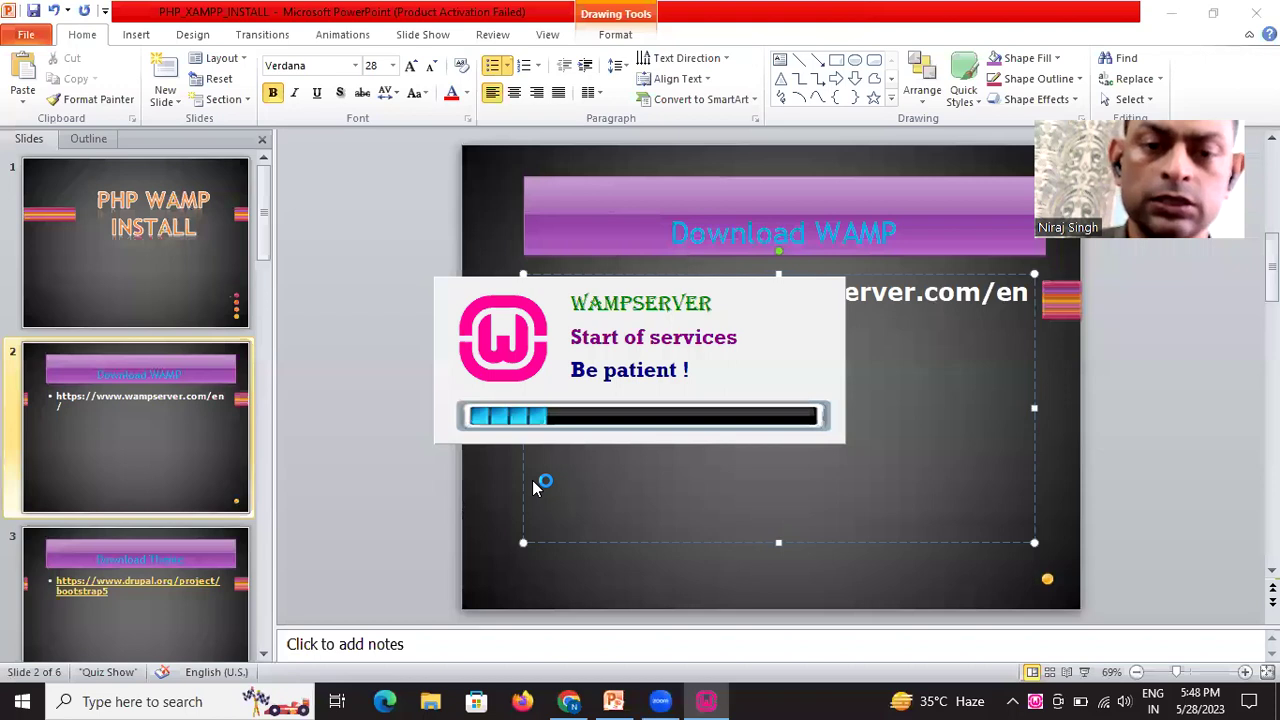